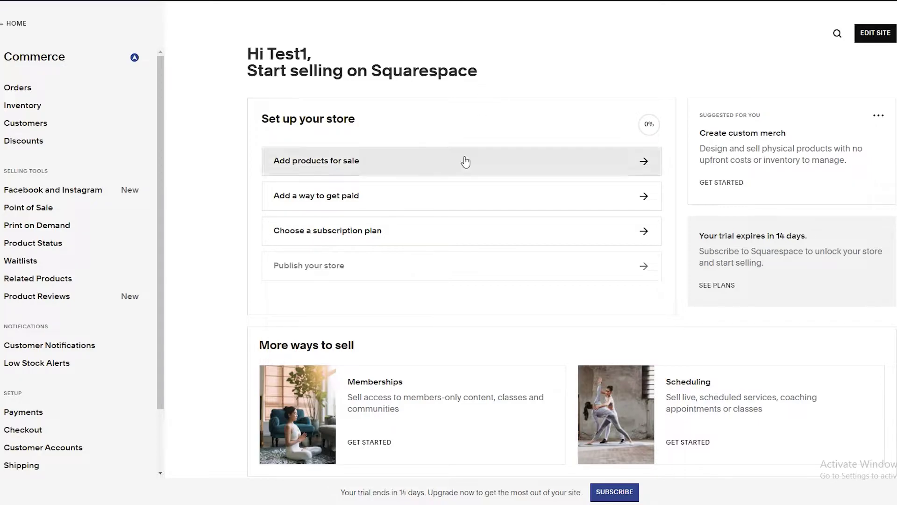
pyautogui.click(23, 413)
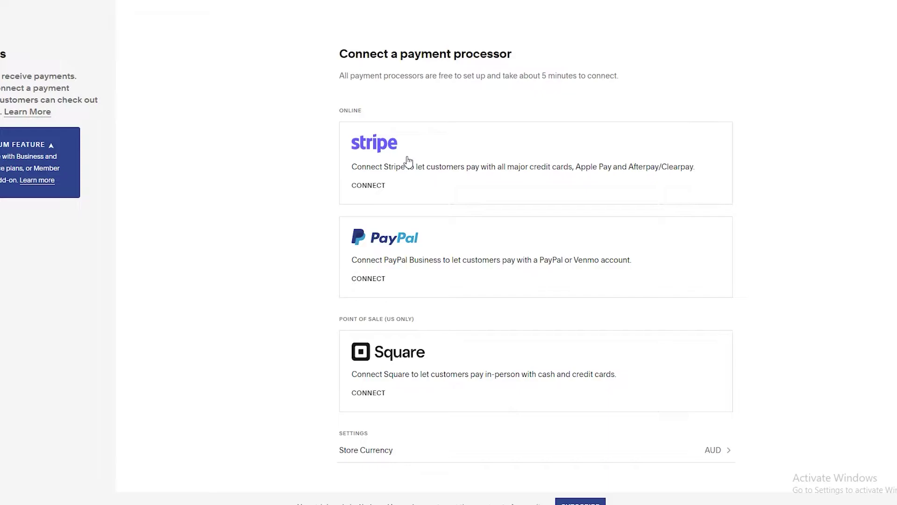
pyautogui.click(372, 185)
# Try connecting PayPal, then Square, and dismiss each trial-mode warning.
pyautogui.click(368, 278)
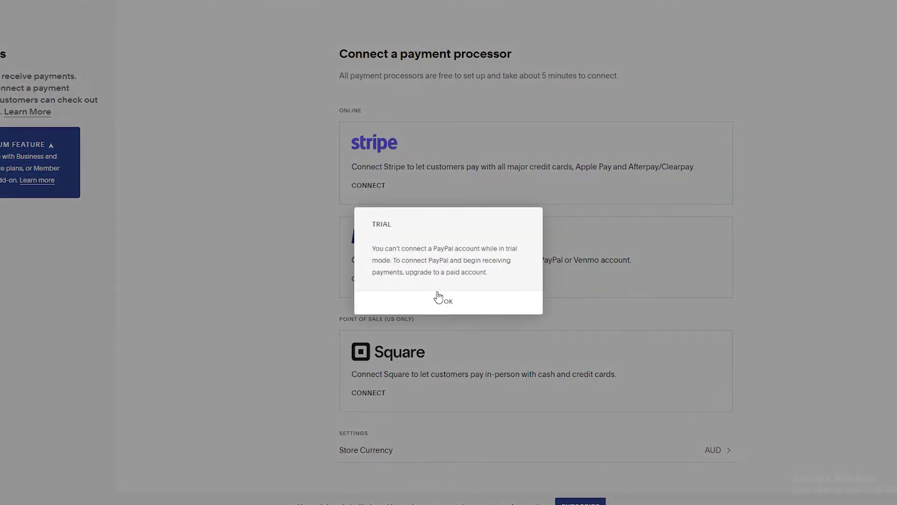
pyautogui.click(449, 302)
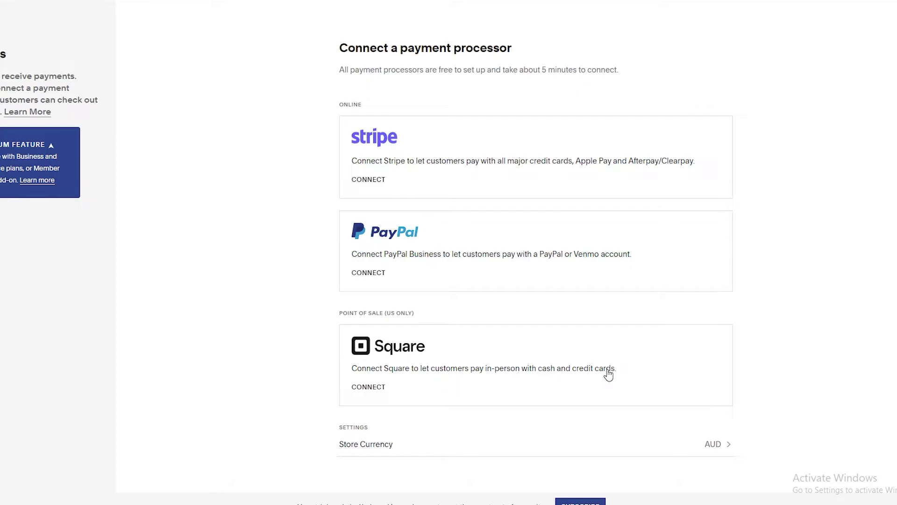
pyautogui.click(381, 390)
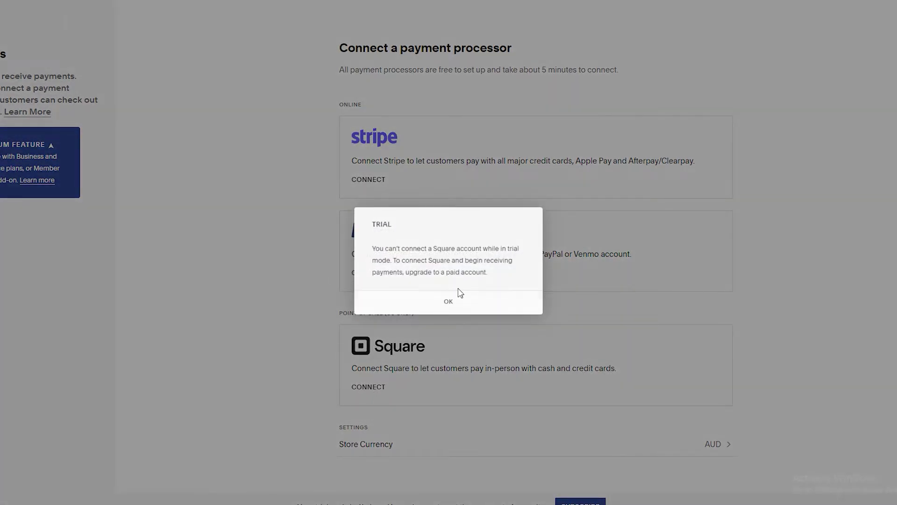
pyautogui.click(452, 305)
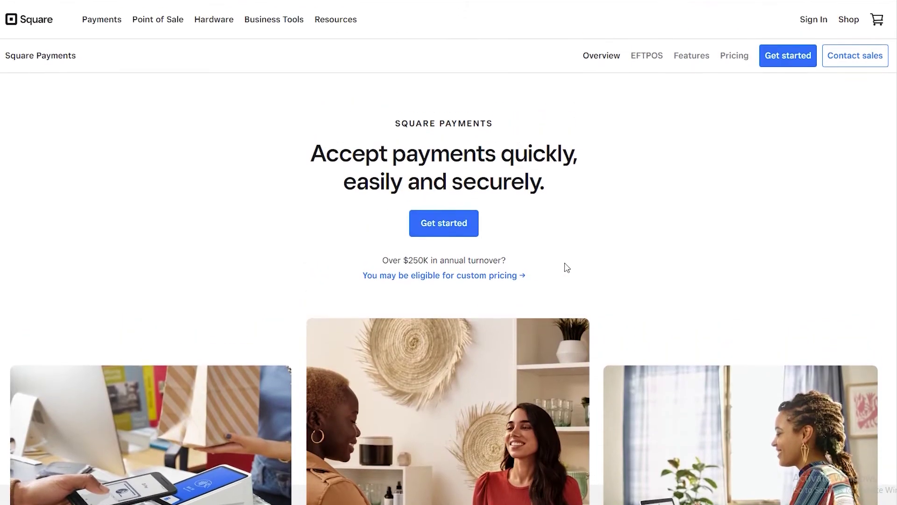
pyautogui.scroll(-5, 260, 200)
pyautogui.scroll(-4, 378, 294)
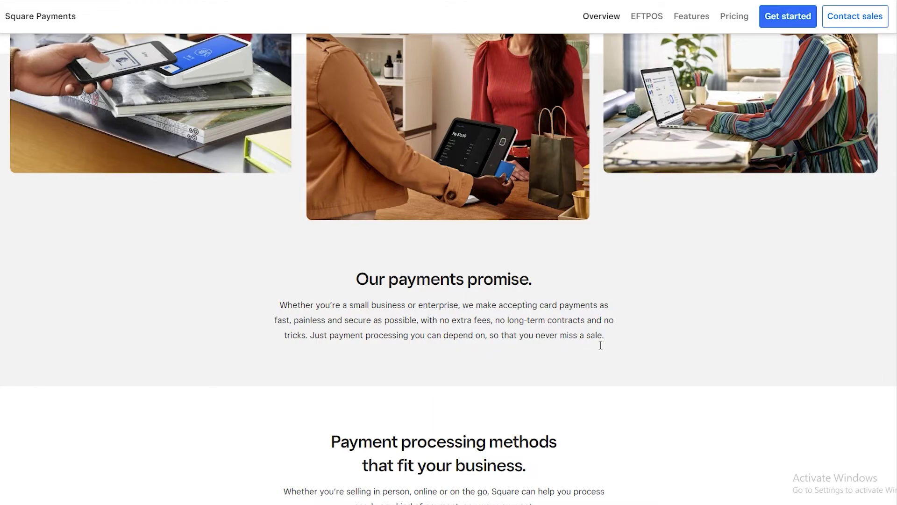
pyautogui.scroll(-3, 605, 344)
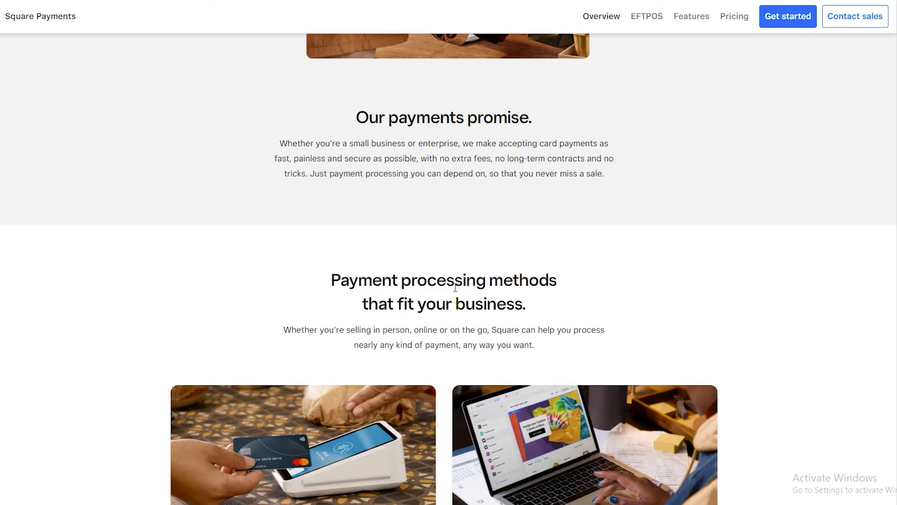